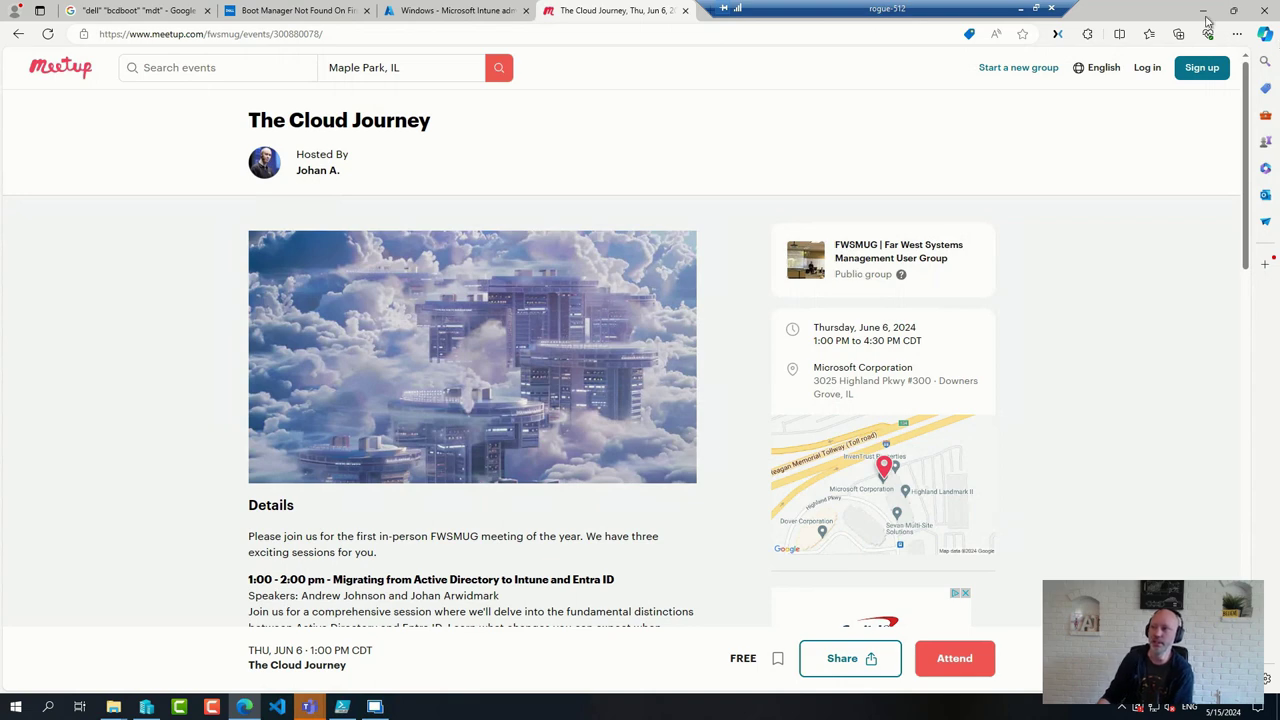
Open the FriendsOfMDT organization page on GitHub and go to its PSD repository.
{"action": "left_click", "coordinate": [422, 28]}
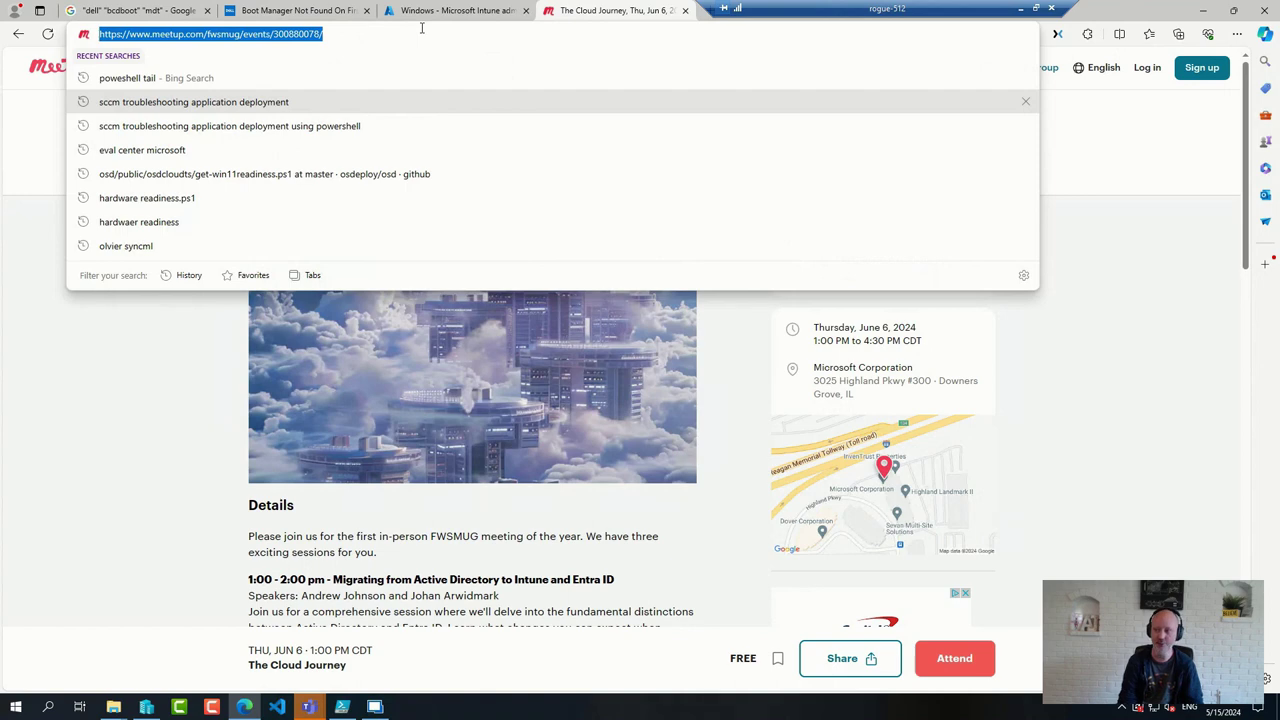
{"action": "type", "text": "git"}
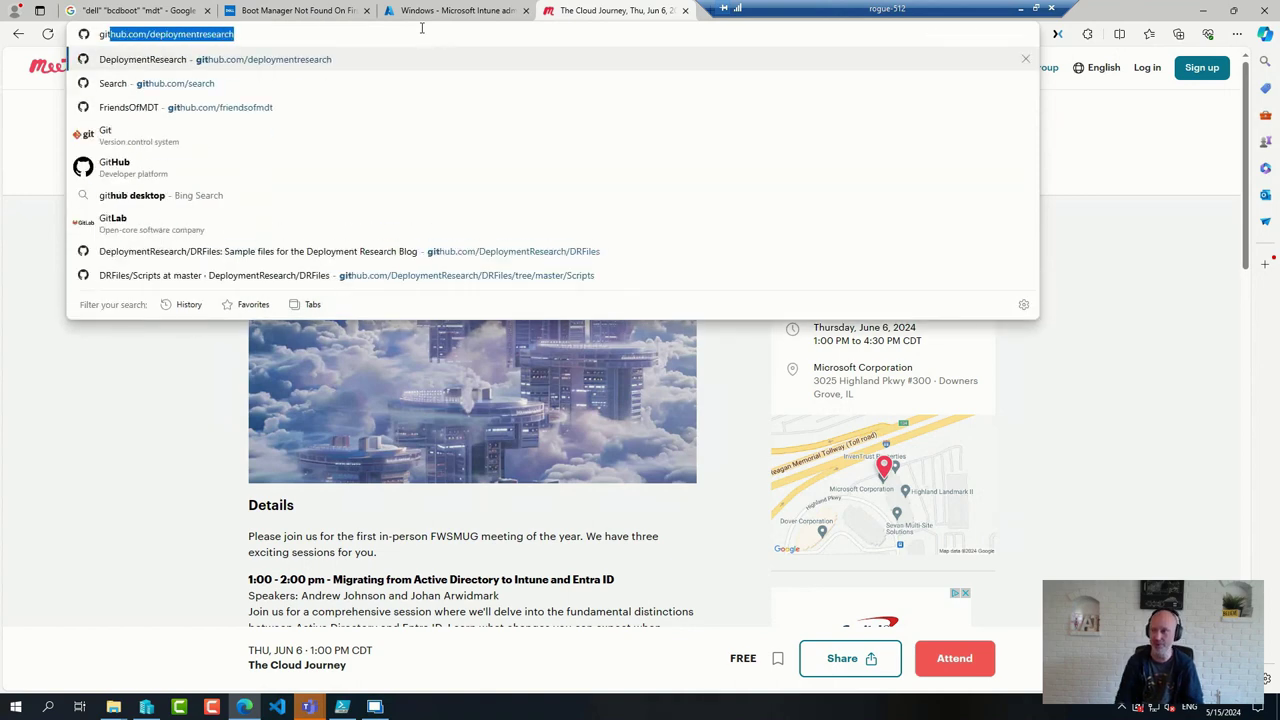
{"action": "type", "text": "hub.com/"}
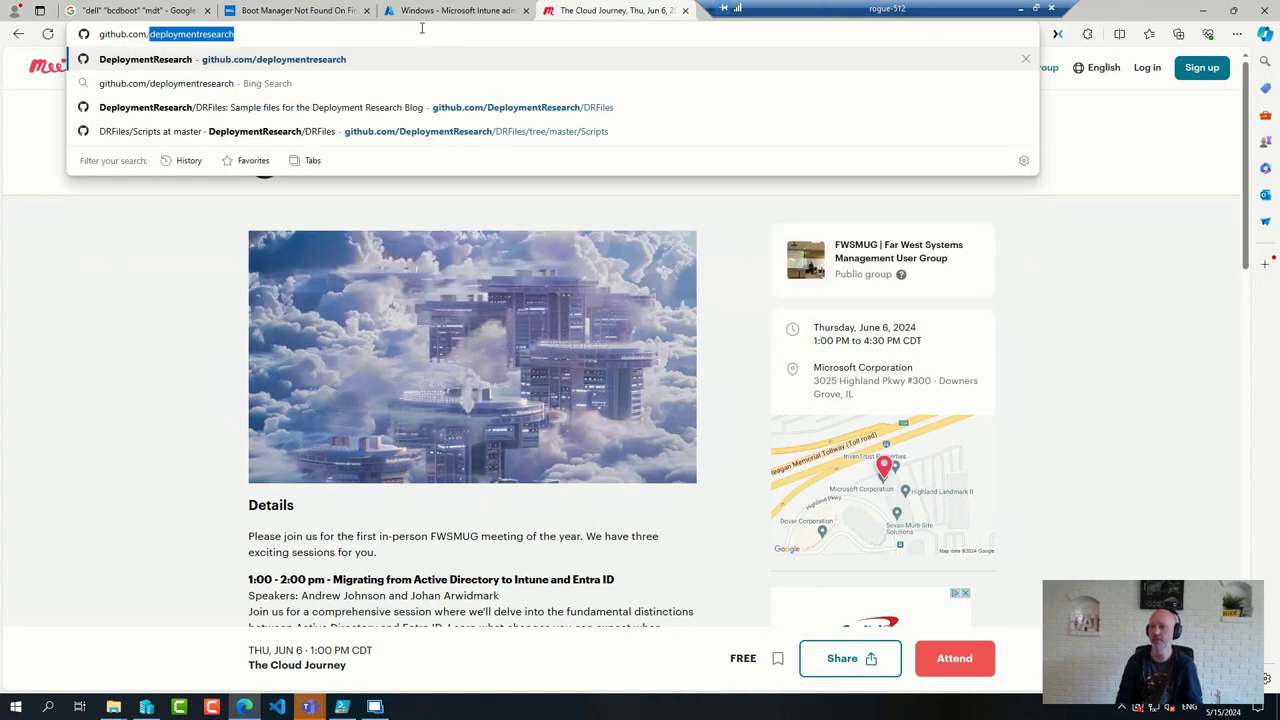
{"action": "type", "text": "fr"}
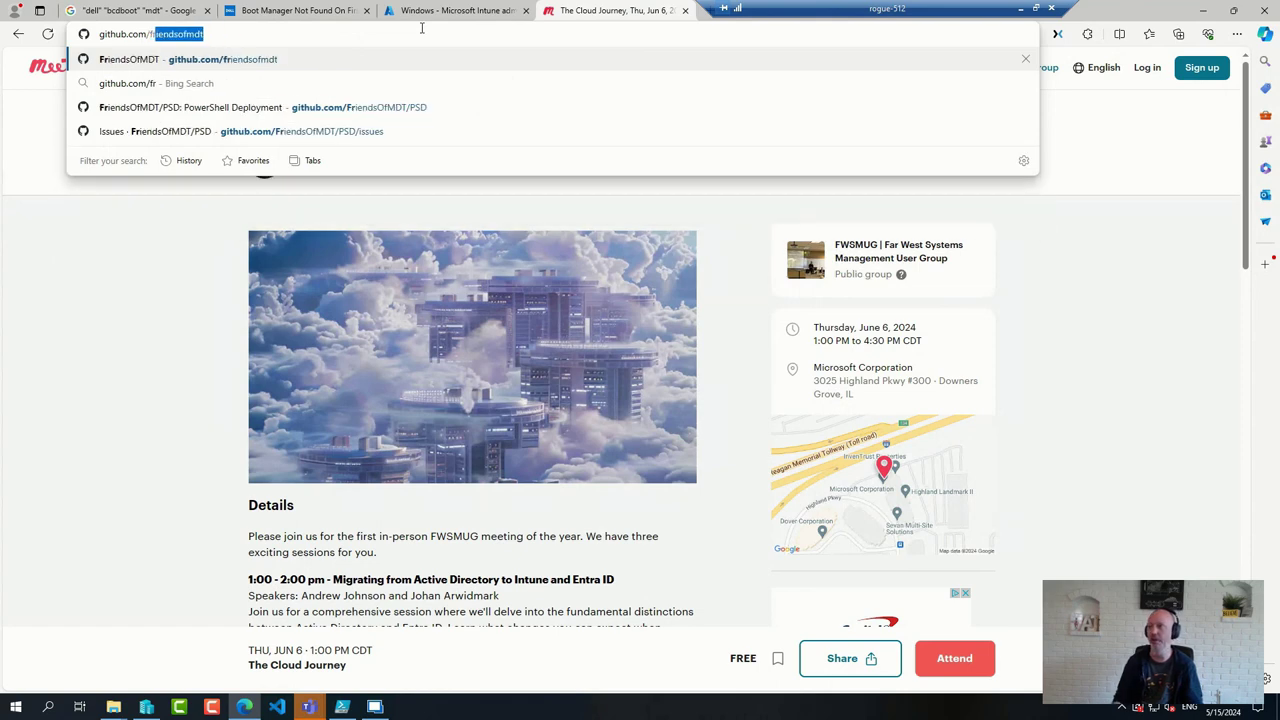
{"action": "left_click", "coordinate": [309, 58]}
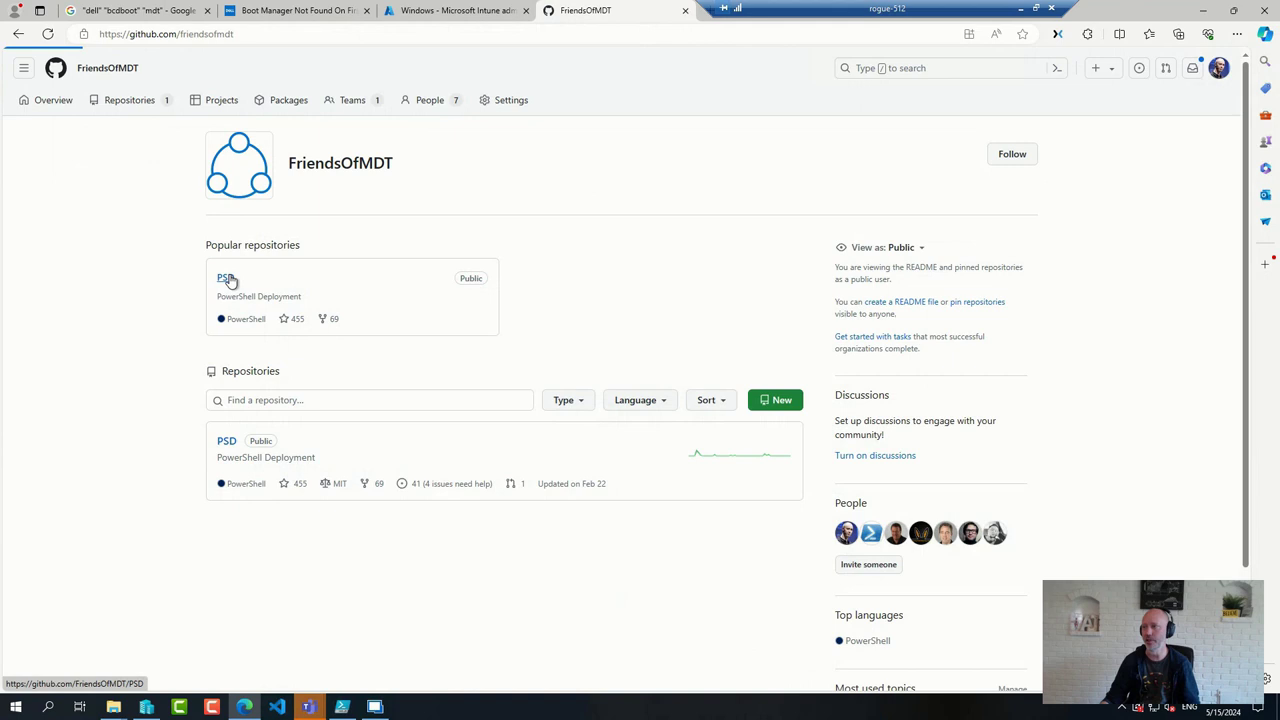
{"action": "left_click", "coordinate": [228, 279]}
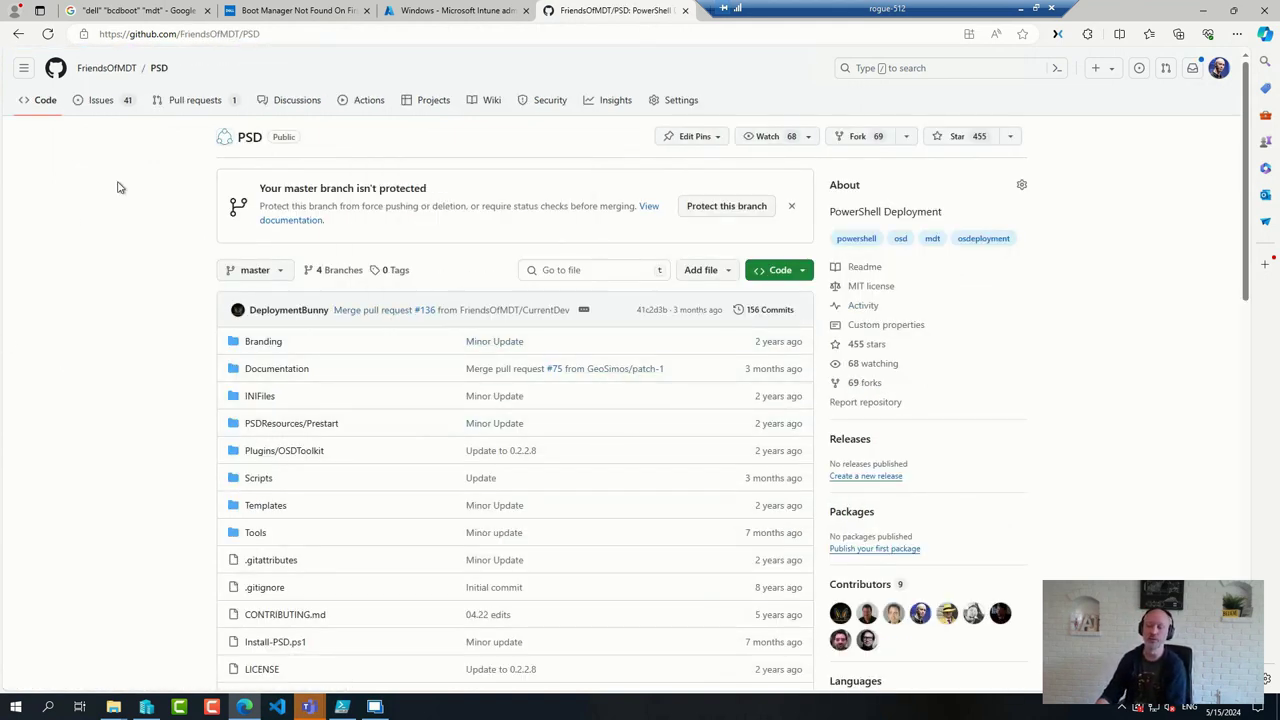
Switch to Remote Desktop Manager and, on the MDT03-PSD server, browse to the E:\PSD-0228\Scripts folder.
{"action": "left_click", "coordinate": [377, 707]}
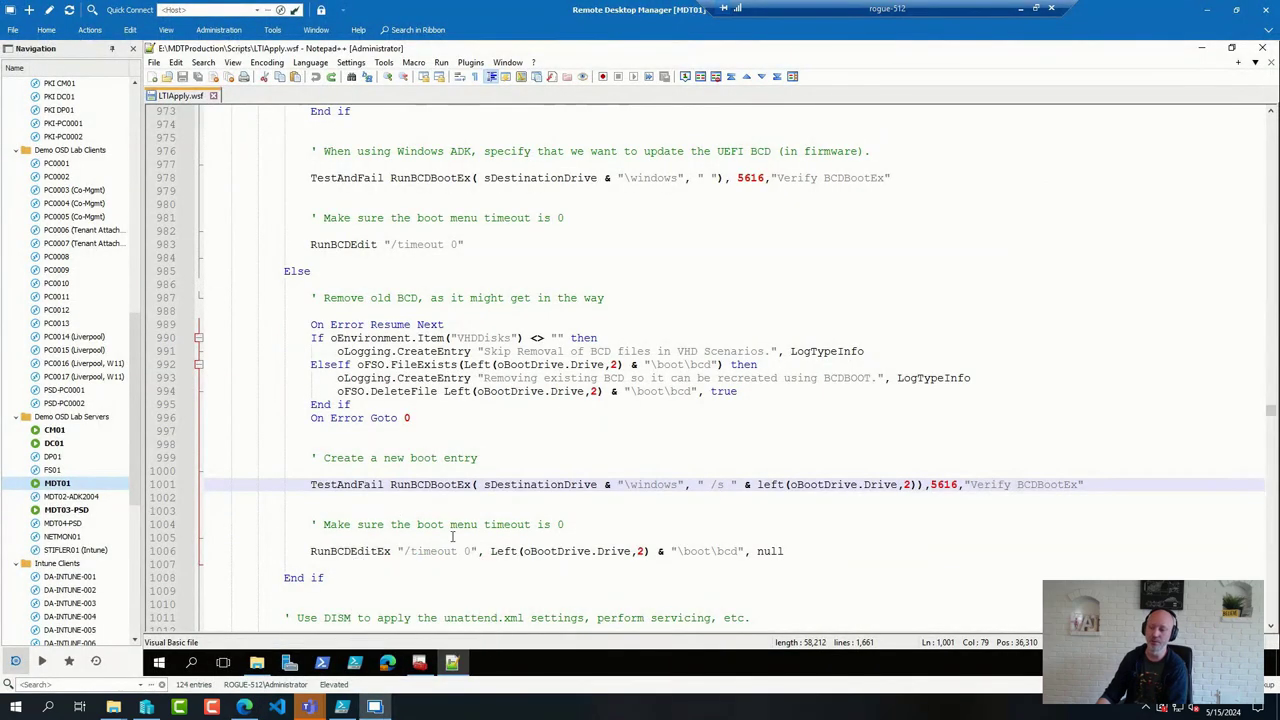
{"action": "left_click", "coordinate": [256, 662]}
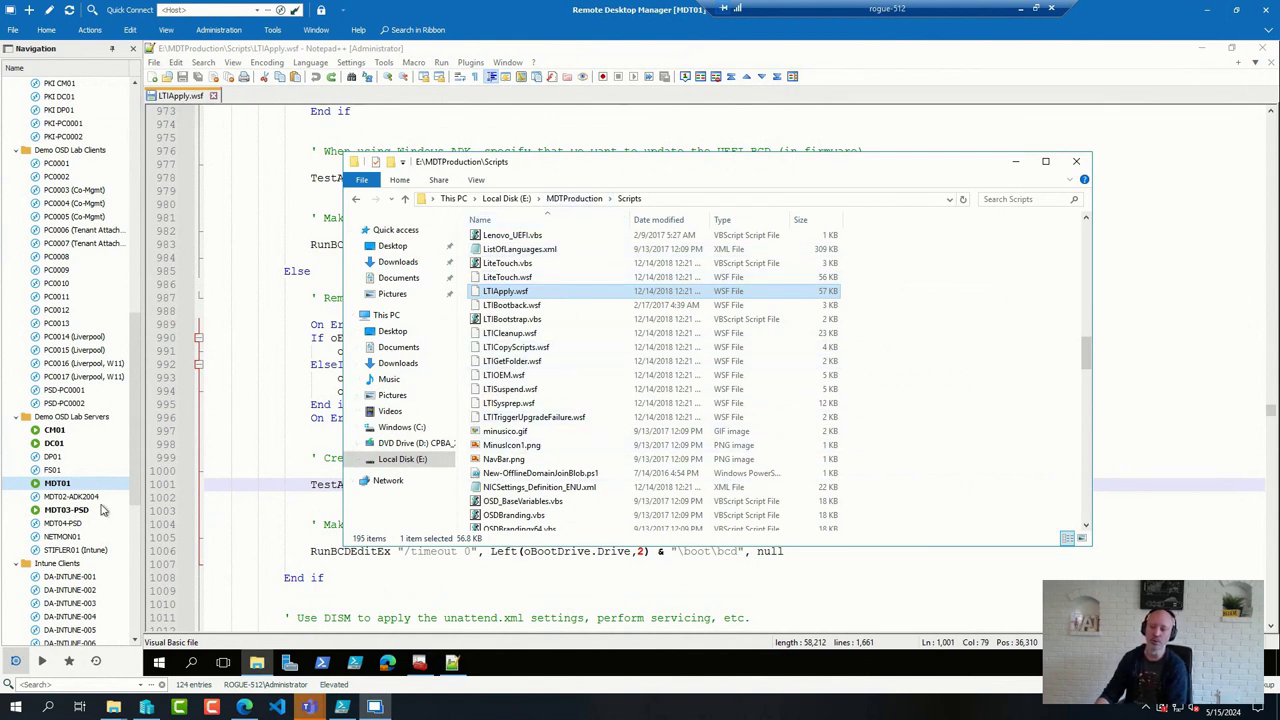
{"action": "left_click", "coordinate": [67, 511]}
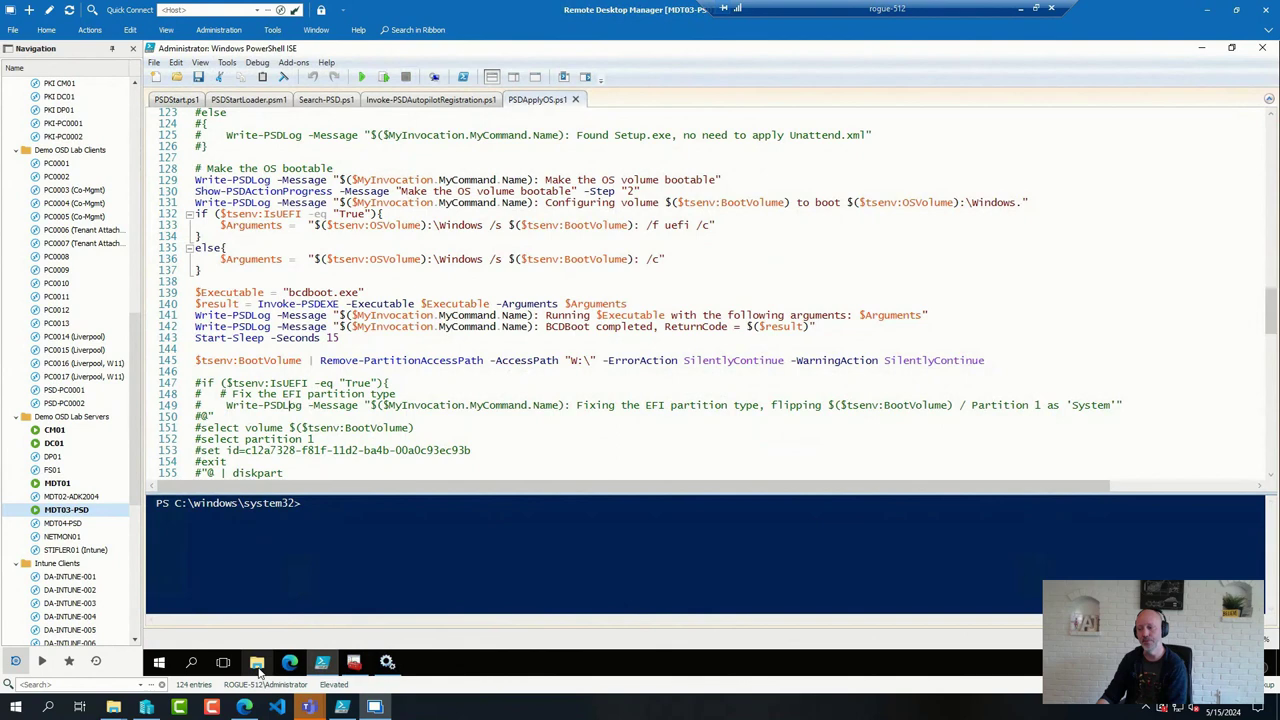
{"action": "left_click", "coordinate": [257, 664]}
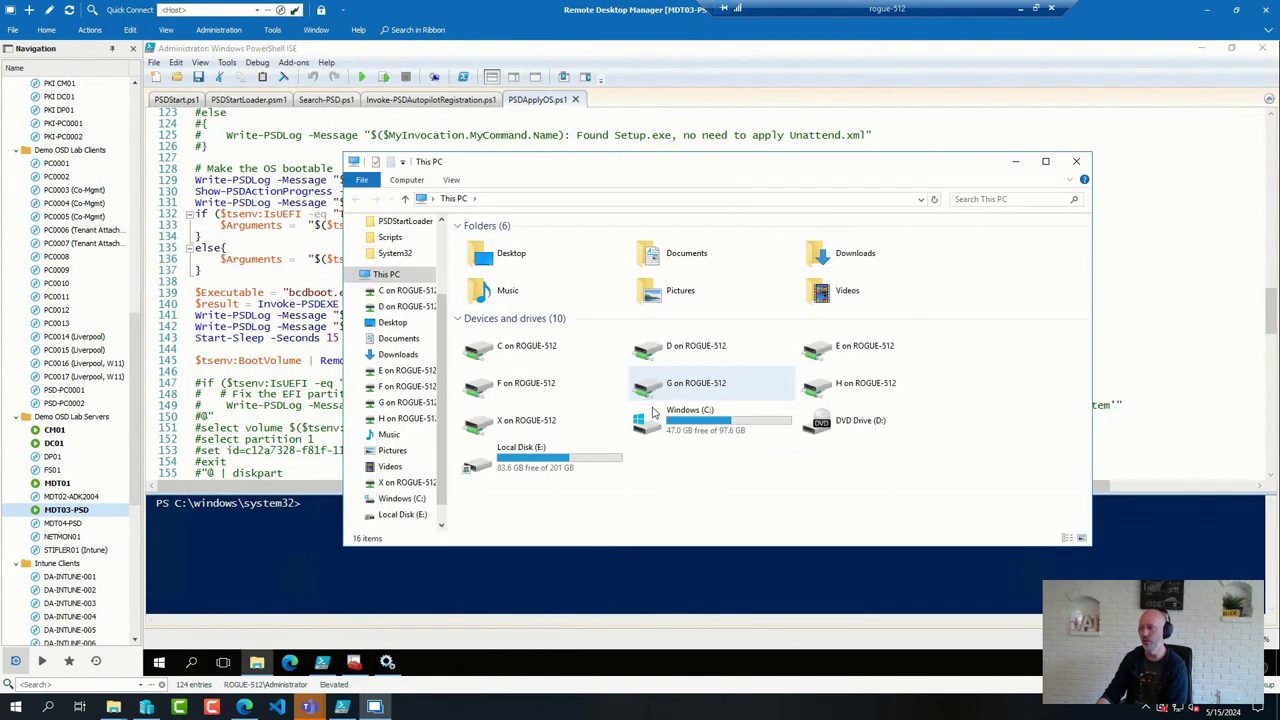
{"action": "double_click", "coordinate": [556, 463]}
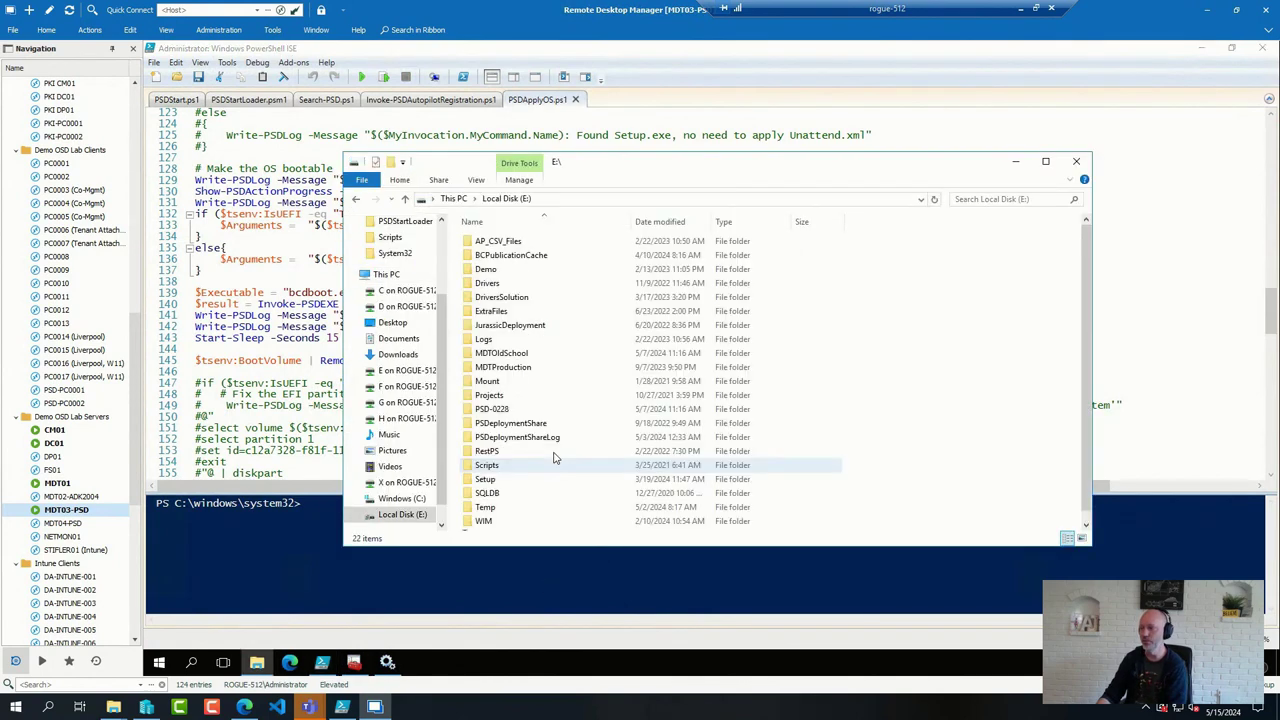
{"action": "double_click", "coordinate": [500, 415]}
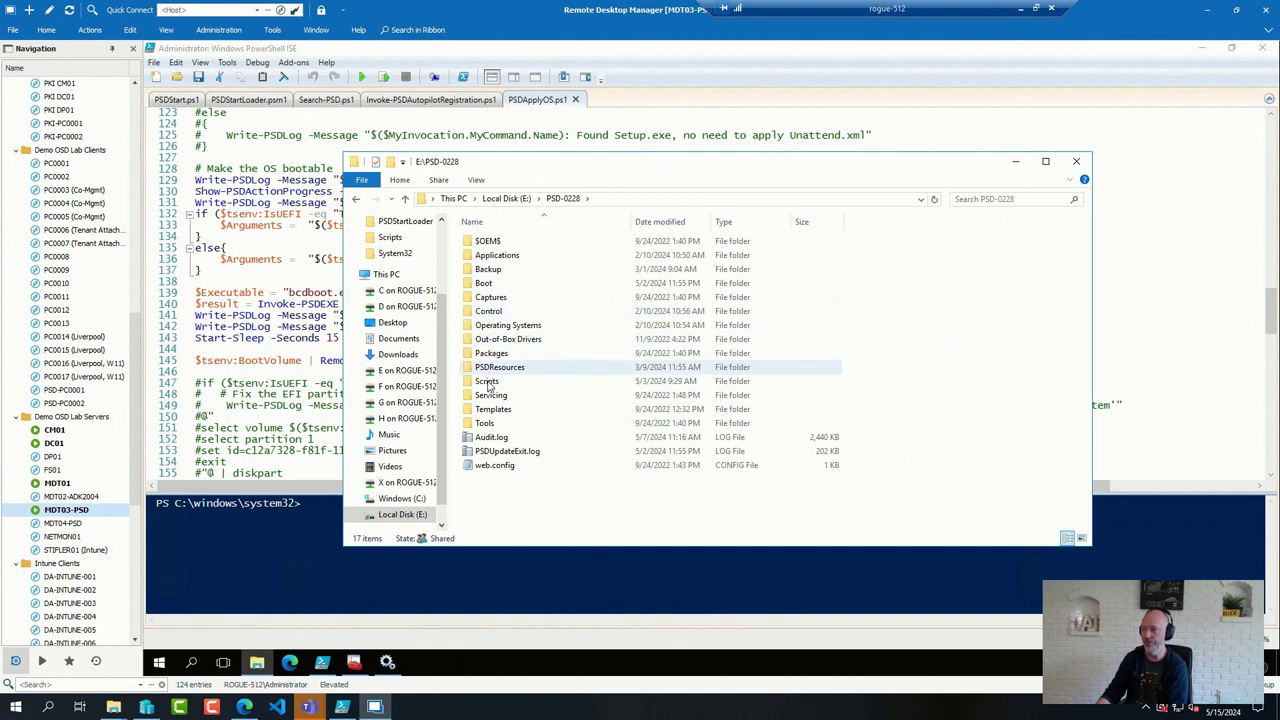
{"action": "double_click", "coordinate": [487, 381]}
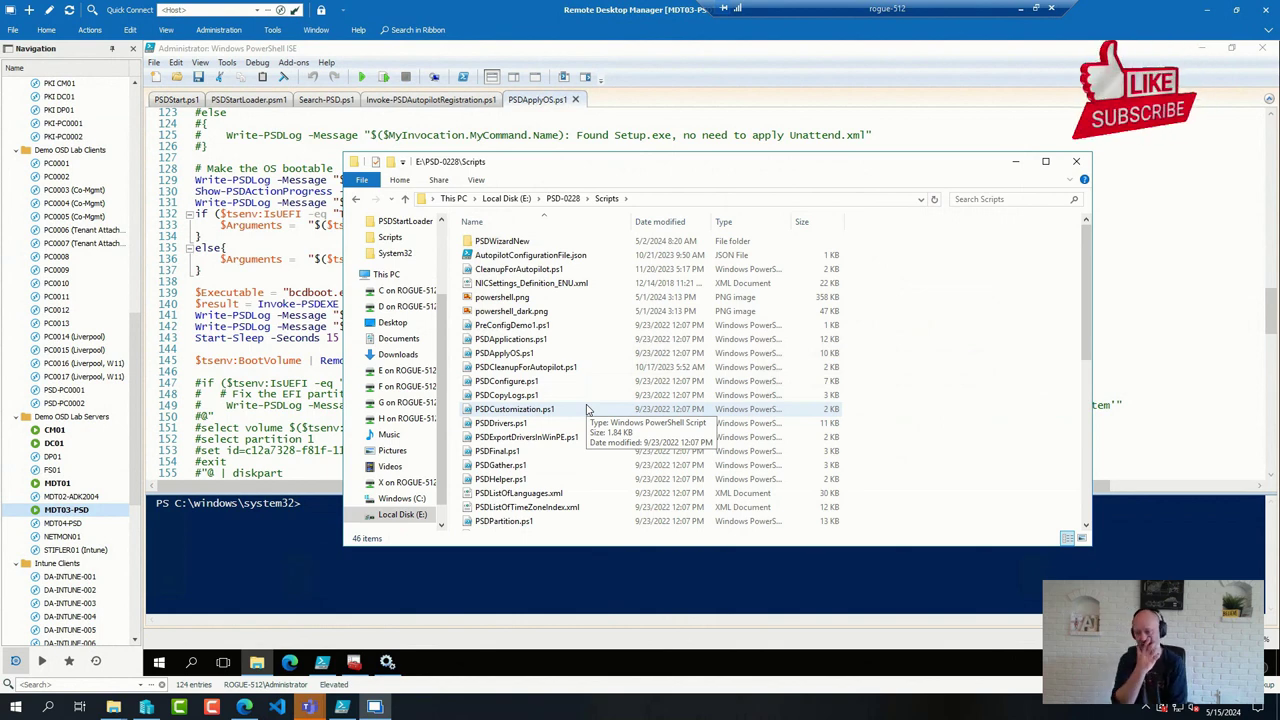
Switch to Hyper-V Manager, find the PSD001 virtual machine and open a connection to it.
{"action": "left_click", "coordinate": [146, 708]}
{"action": "left_click", "coordinate": [175, 287]}
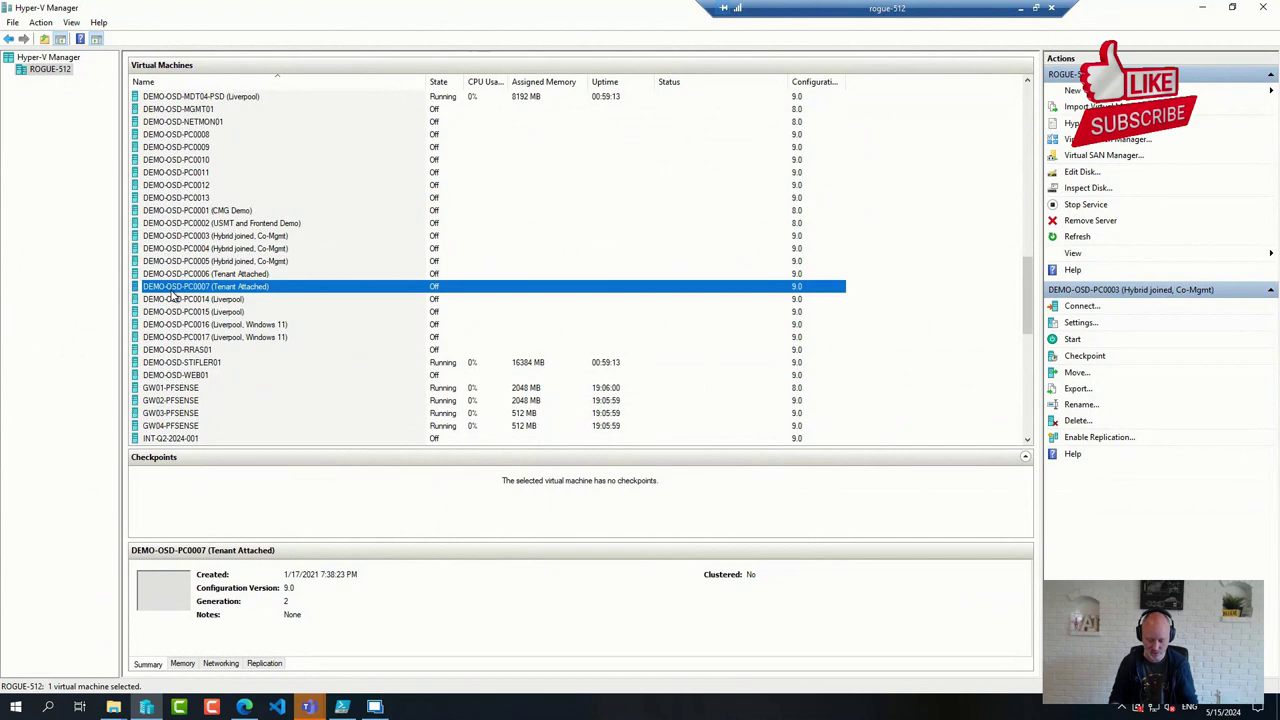
{"action": "type", "text": "psd"}
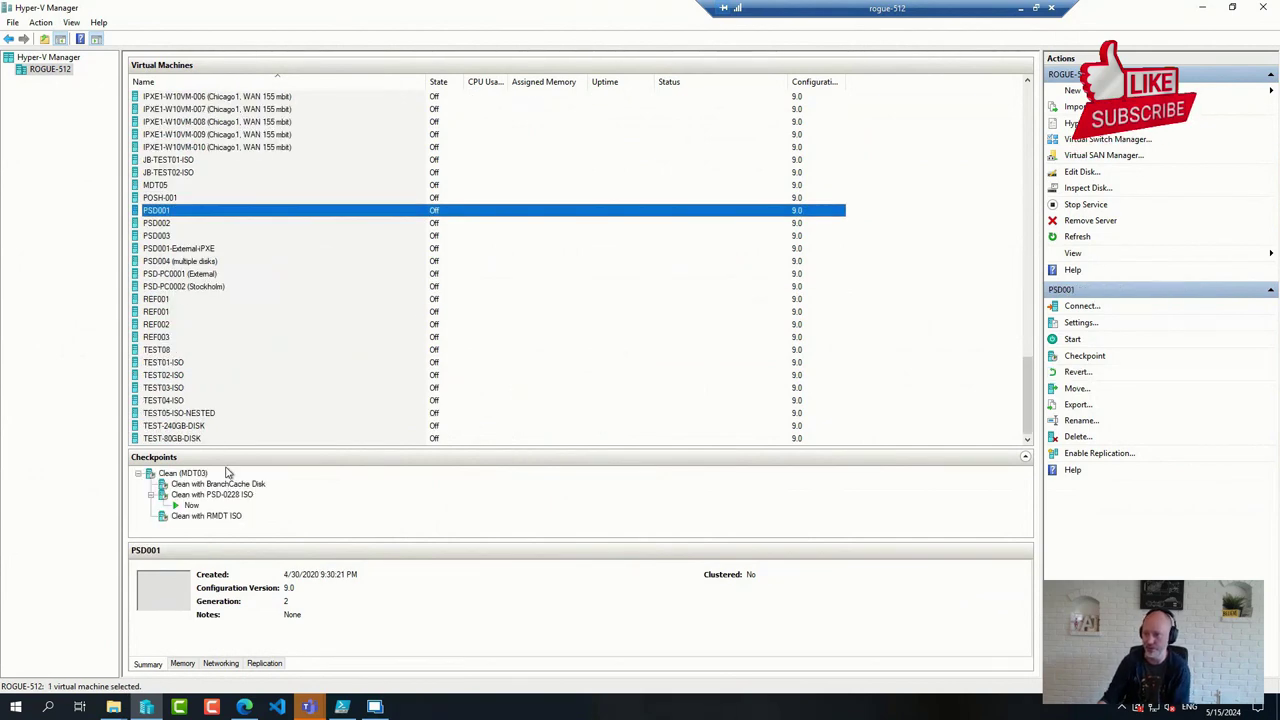
{"action": "right_click", "coordinate": [224, 495]}
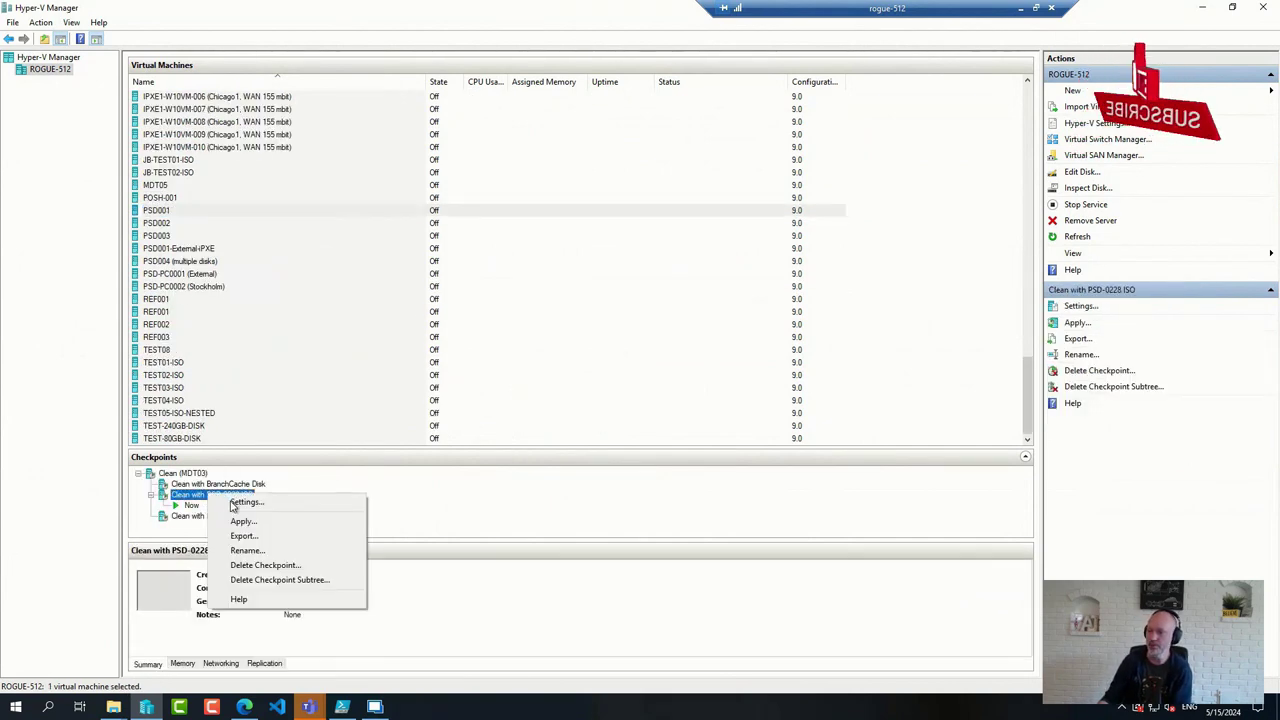
{"action": "key", "text": "Escape"}
{"action": "left_click", "coordinate": [168, 212]}
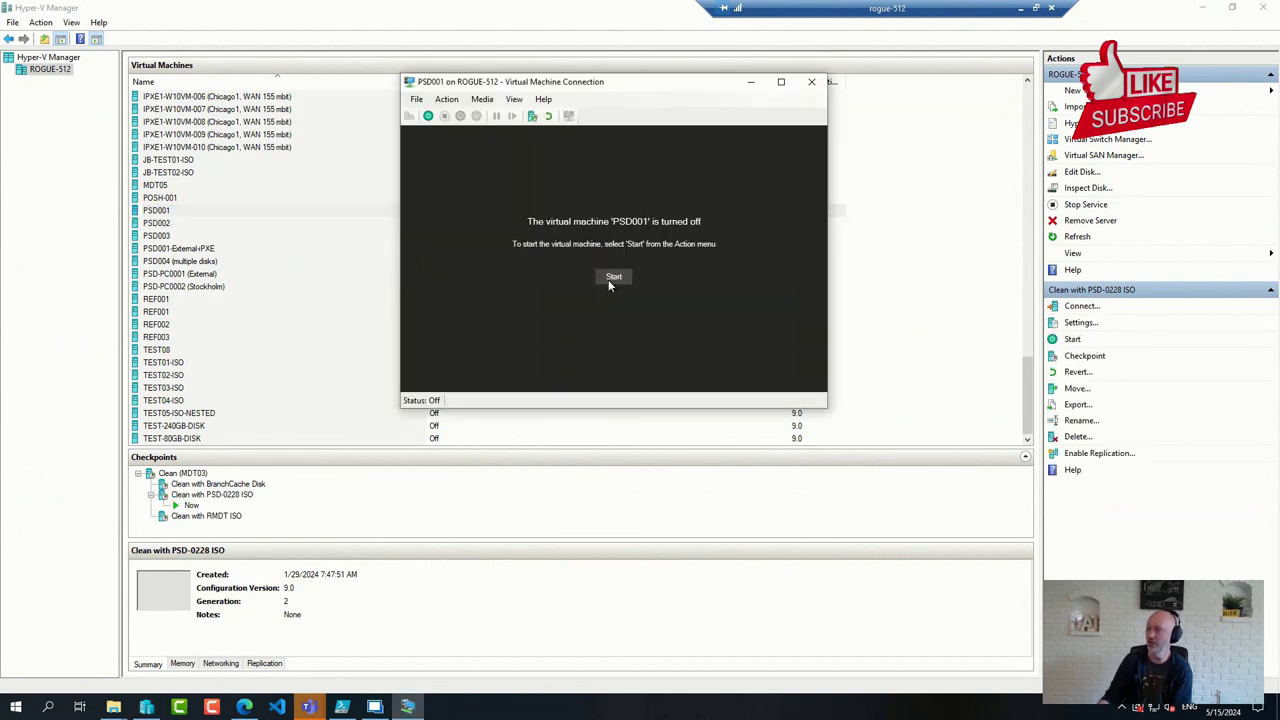
Start the PSD001 virtual machine and boot it from the attached DVD.
{"action": "left_click", "coordinate": [608, 278]}
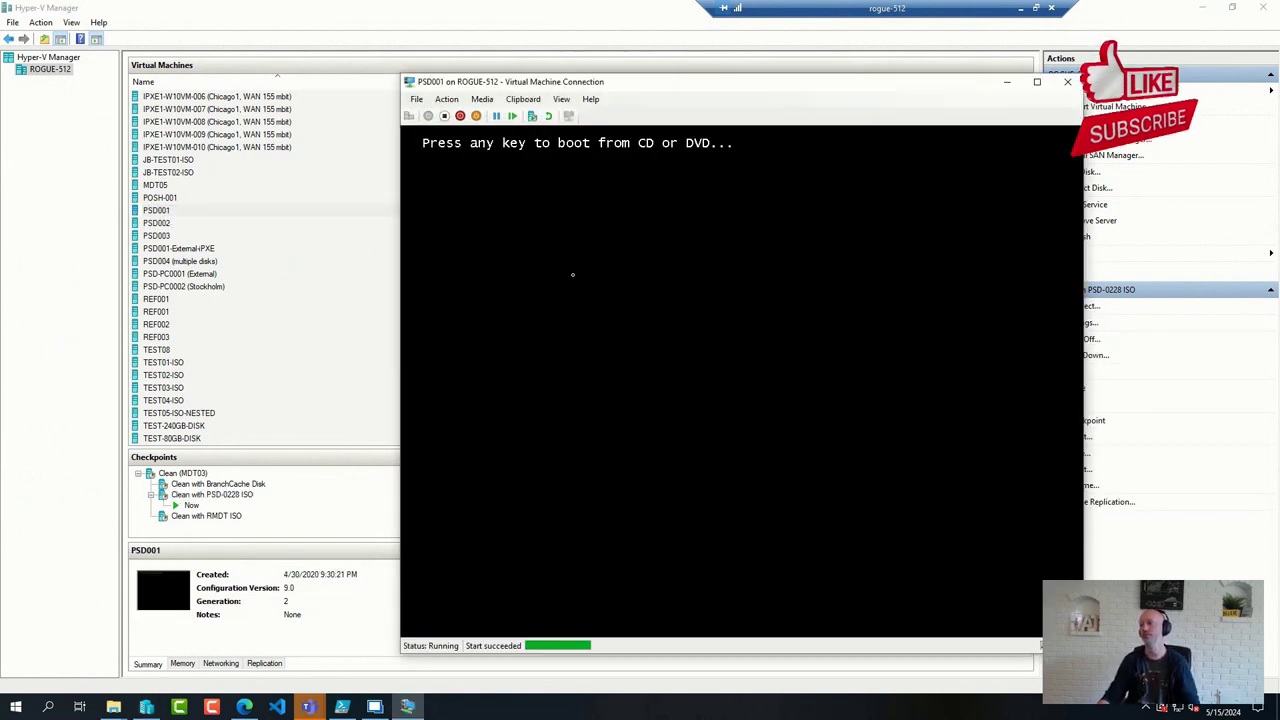
{"action": "key", "text": "Return"}
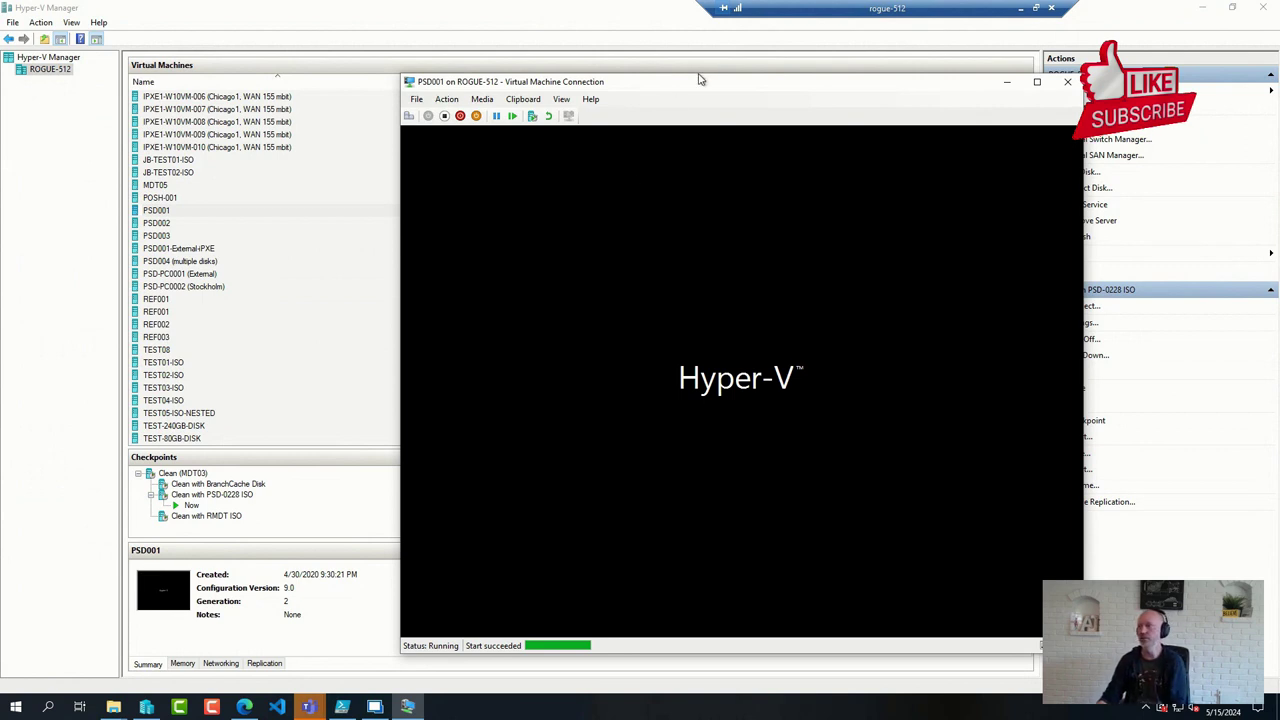
{"action": "left_click_drag", "start_coordinate": [703, 86], "coordinate": [418, 43]}
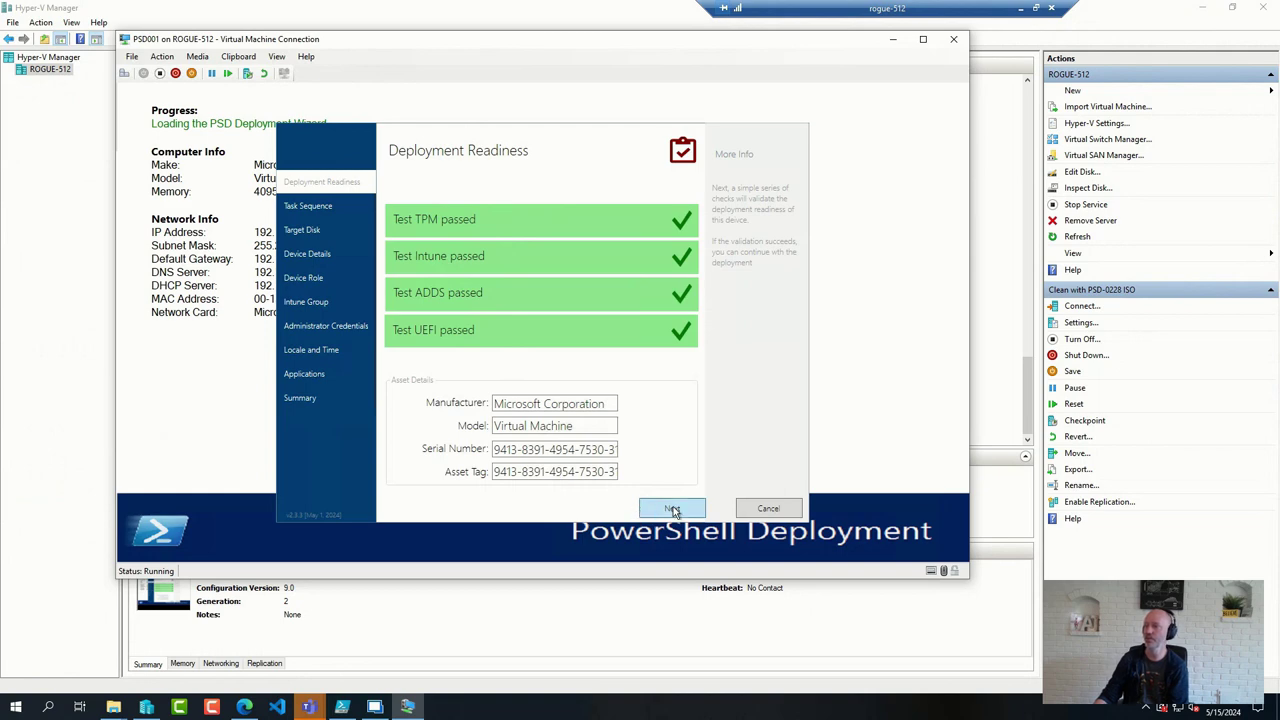
Choose the Windows 11 Enterprise x64 23H2 task sequence and drive index 0 as the OS install target.
{"action": "left_click", "coordinate": [672, 509]}
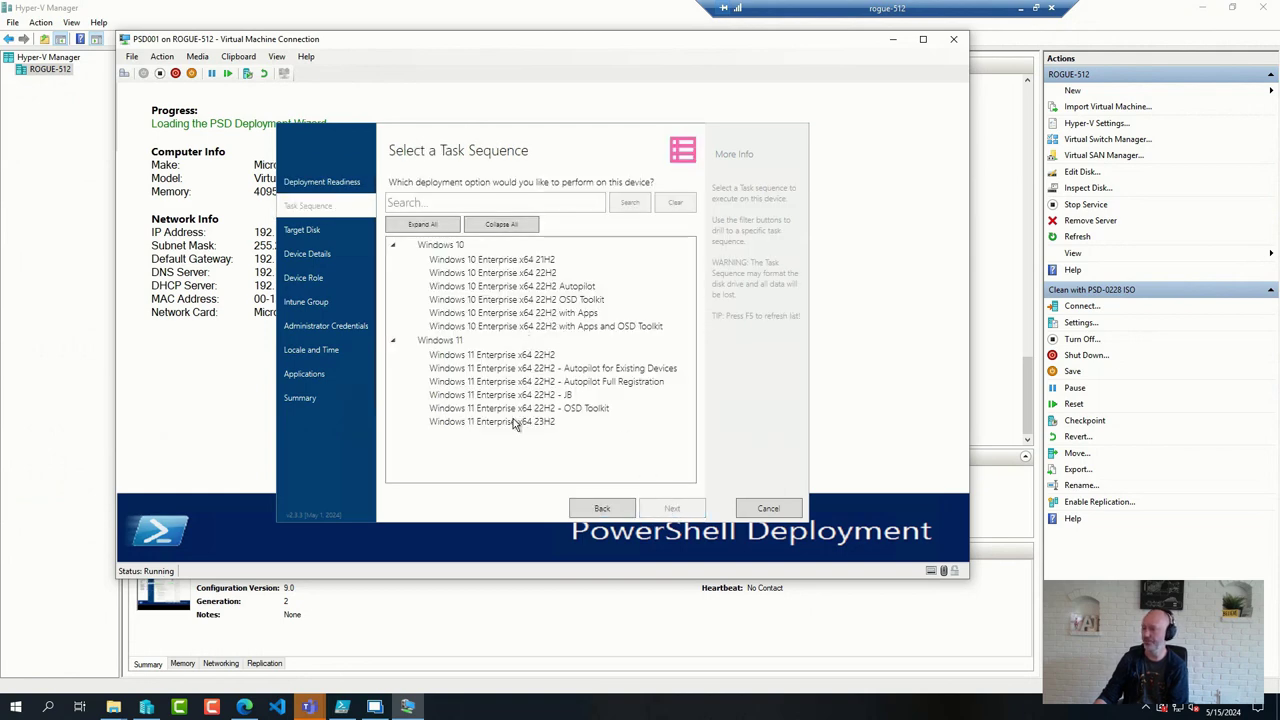
{"action": "left_click", "coordinate": [515, 424]}
{"action": "left_click", "coordinate": [668, 508]}
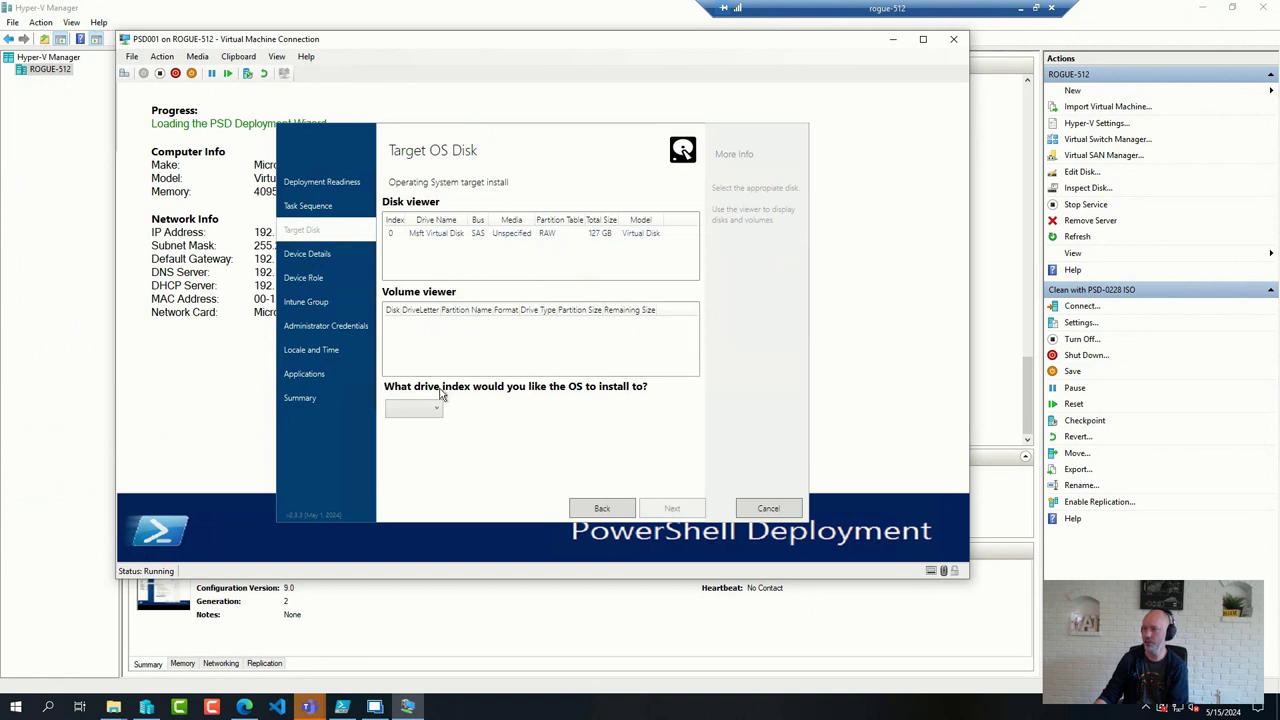
{"action": "left_click", "coordinate": [431, 410]}
{"action": "left_click", "coordinate": [412, 425]}
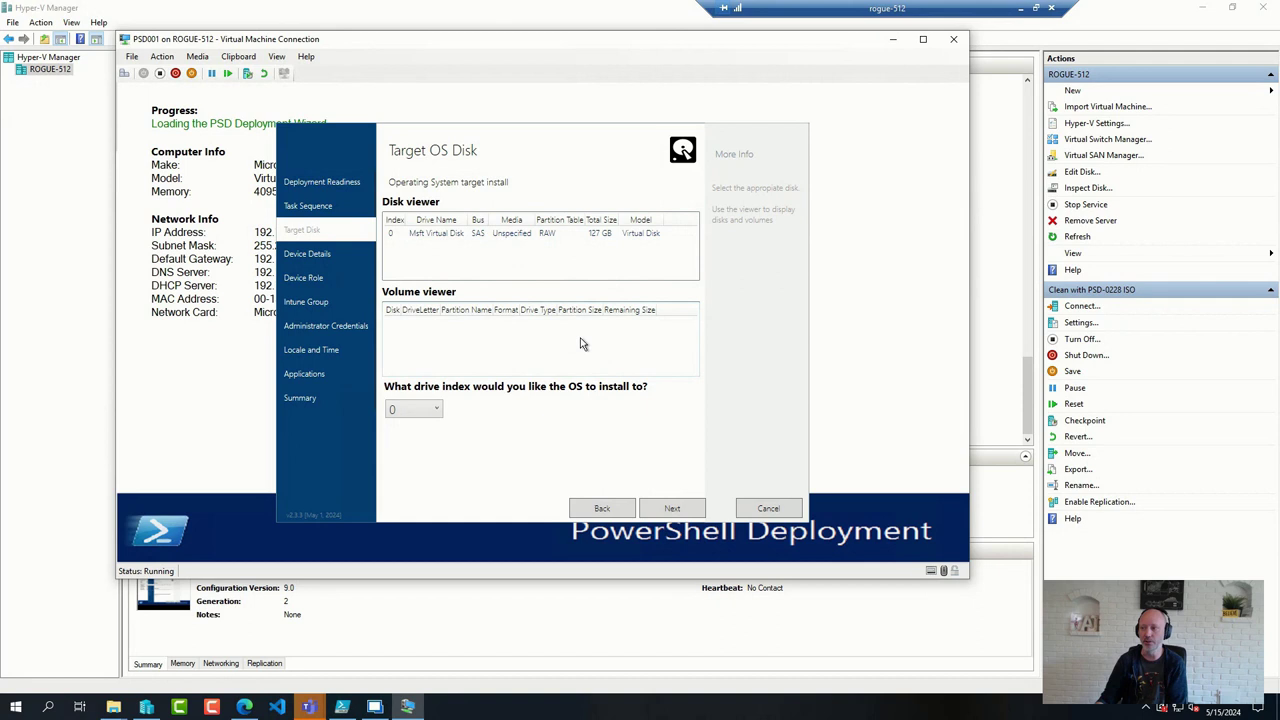
{"action": "left_click", "coordinate": [671, 508]}
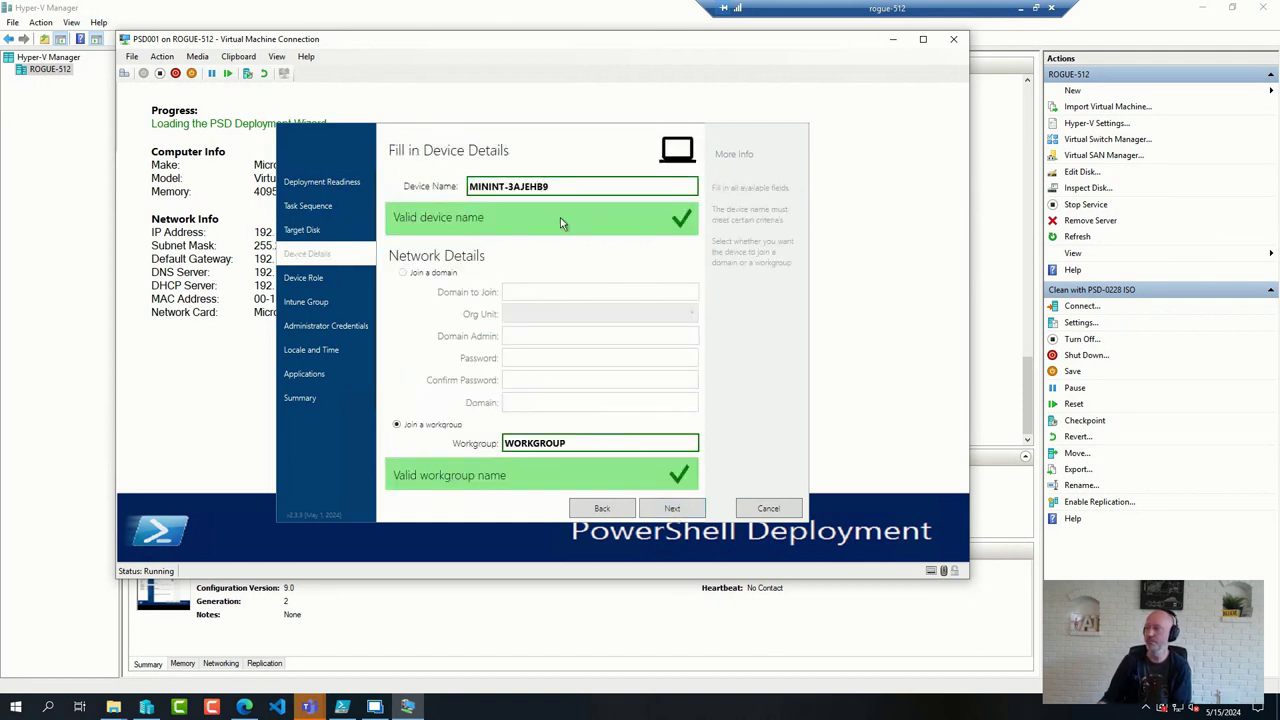
Keep the prefilled device details and assign the Marketing role and the Accounting Intune group.
{"action": "left_click", "coordinate": [670, 509]}
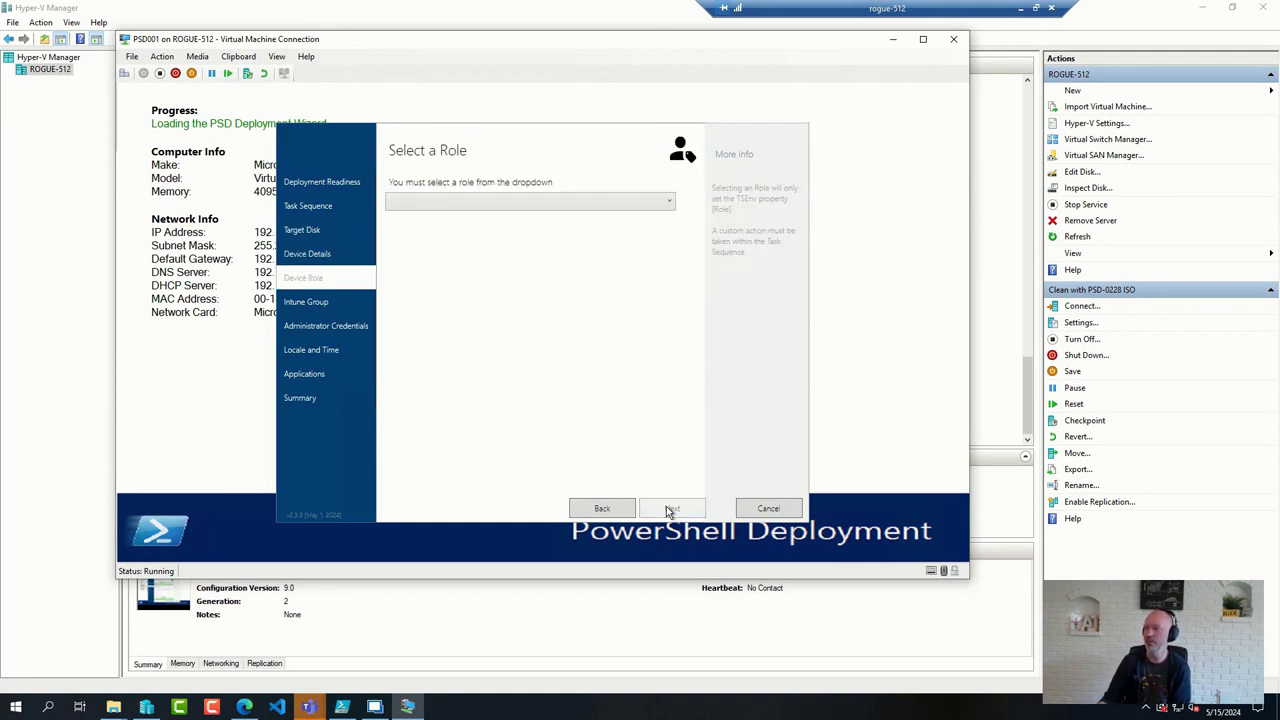
{"action": "left_click", "coordinate": [521, 197]}
{"action": "left_click", "coordinate": [460, 238]}
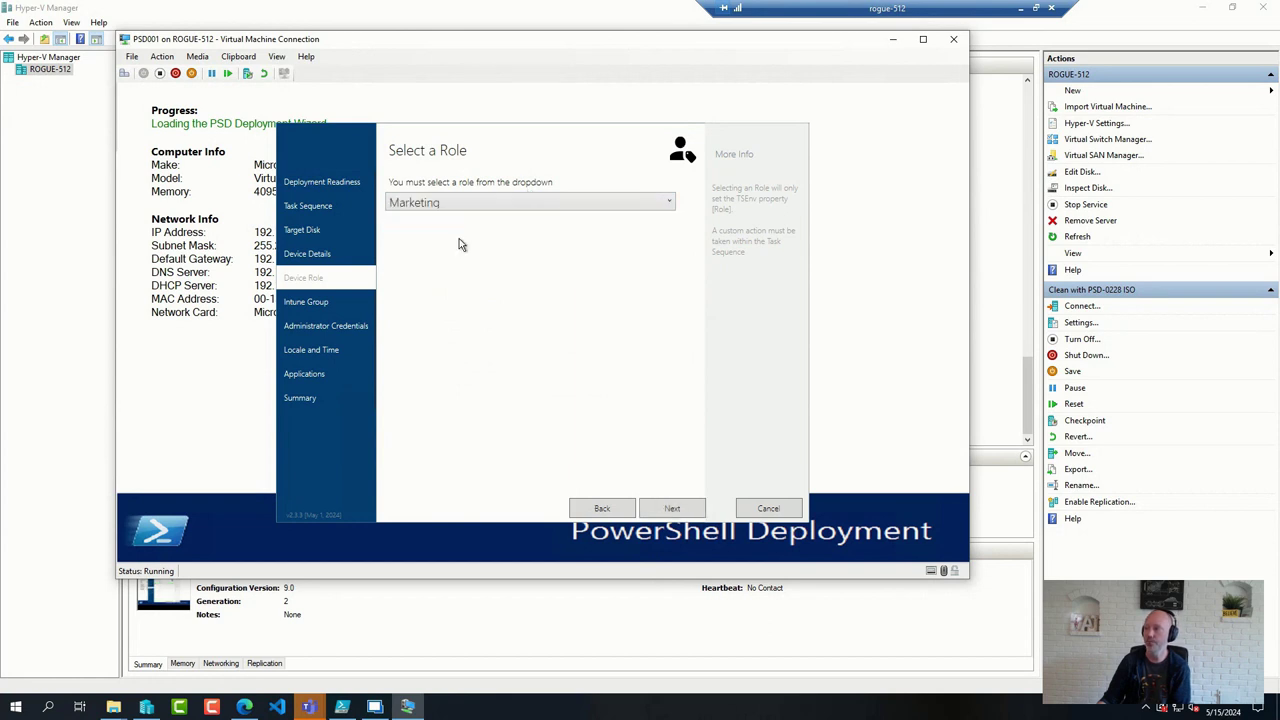
{"action": "left_click", "coordinate": [671, 509]}
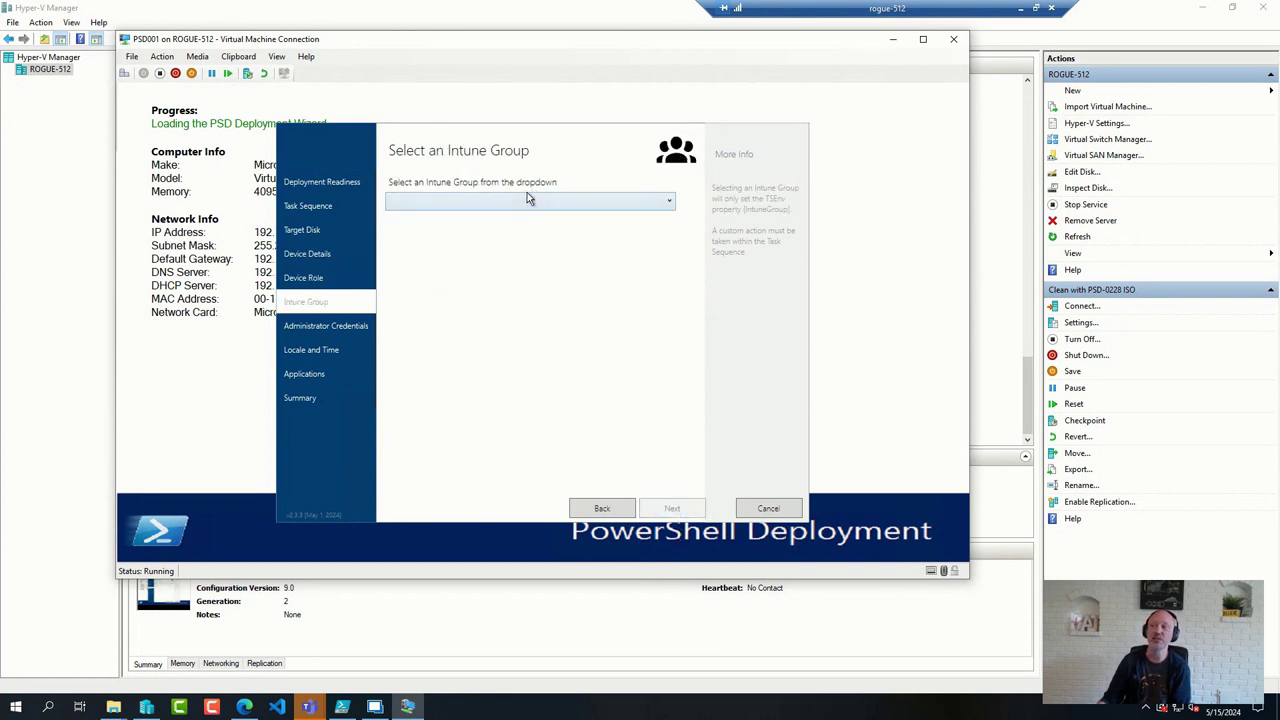
{"action": "left_click", "coordinate": [527, 197]}
{"action": "left_click", "coordinate": [460, 216]}
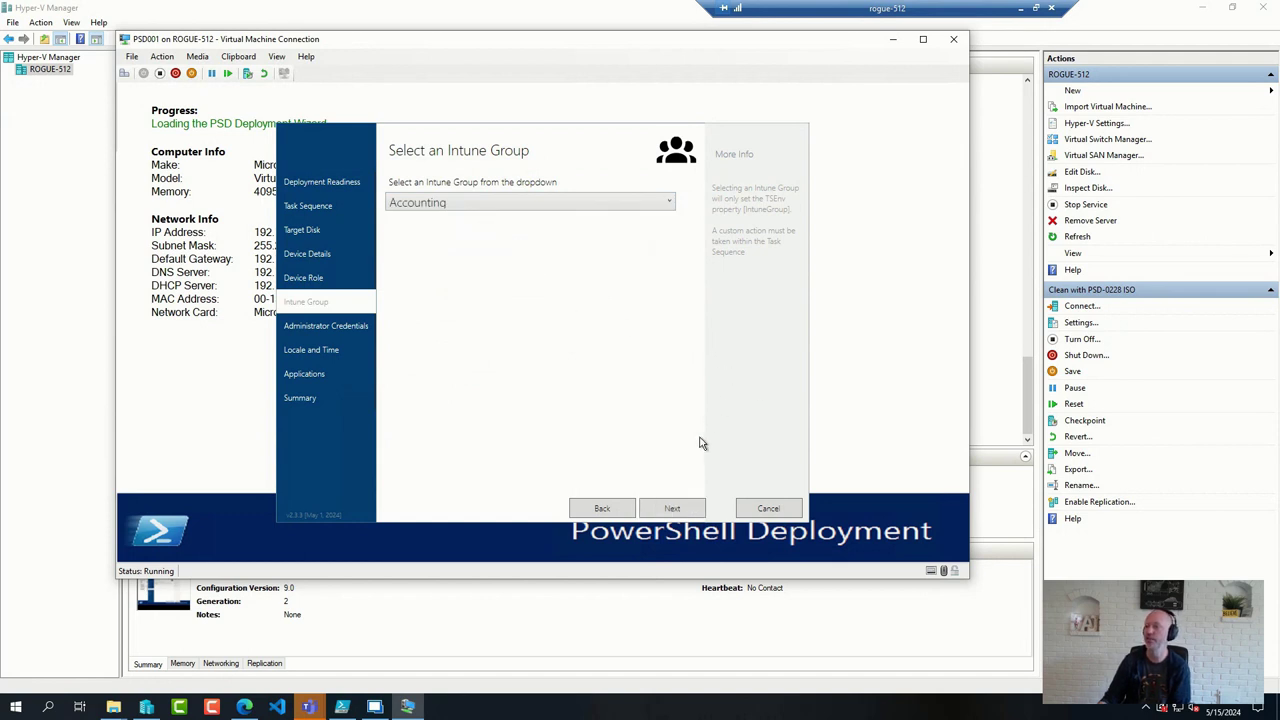
{"action": "left_click", "coordinate": [672, 510]}
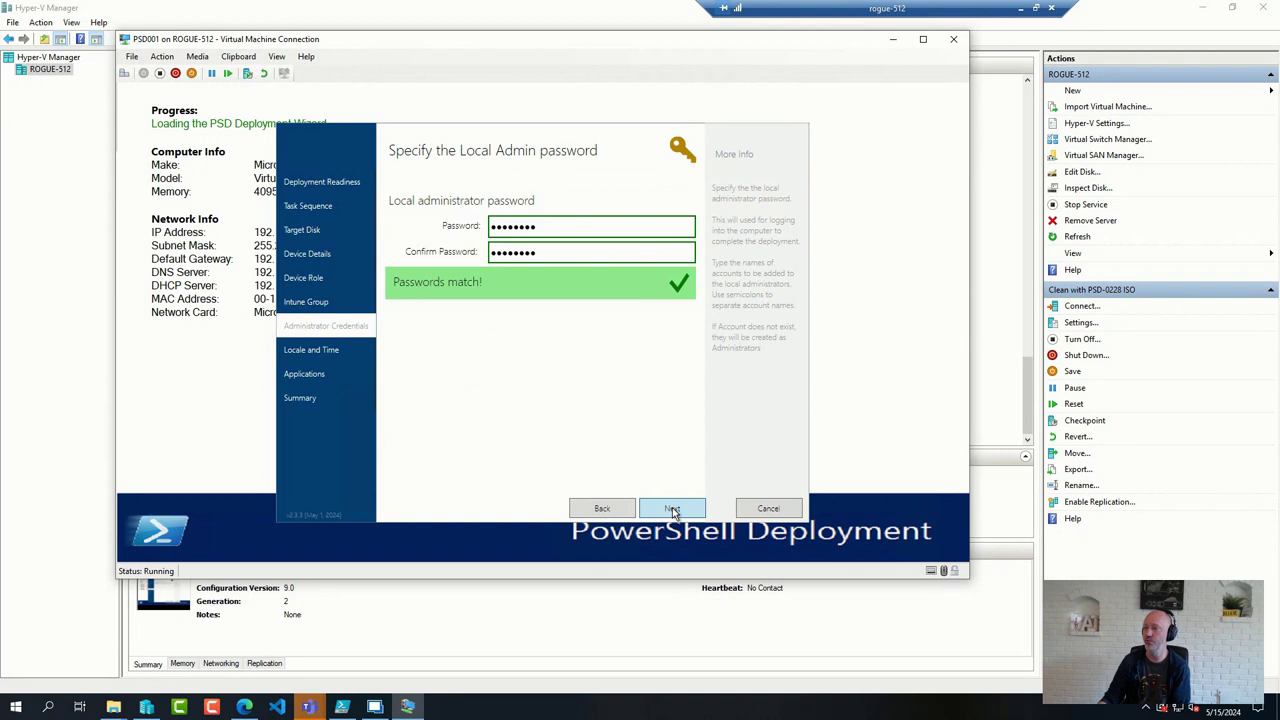
Accept the prefilled administrator credentials and locale settings, add no applications, and begin the deployment.
{"action": "left_click", "coordinate": [673, 510]}
{"action": "left_click", "coordinate": [672, 509]}
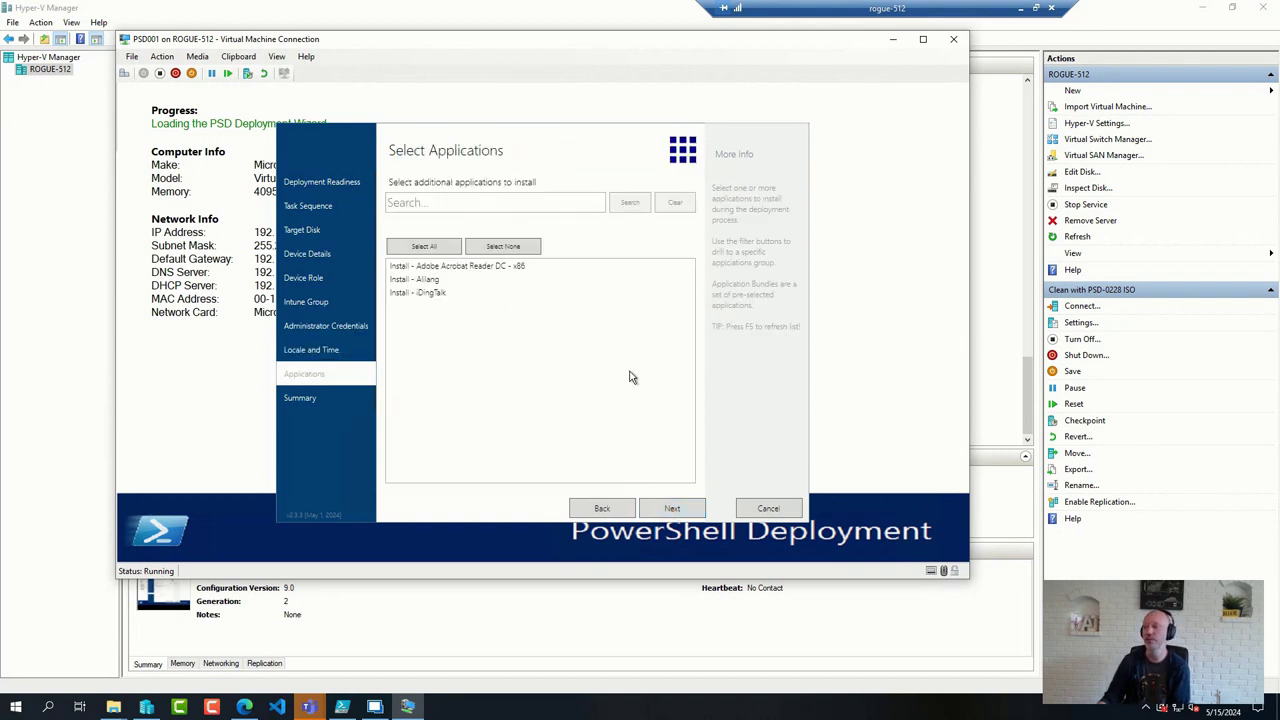
{"action": "left_click", "coordinate": [672, 509]}
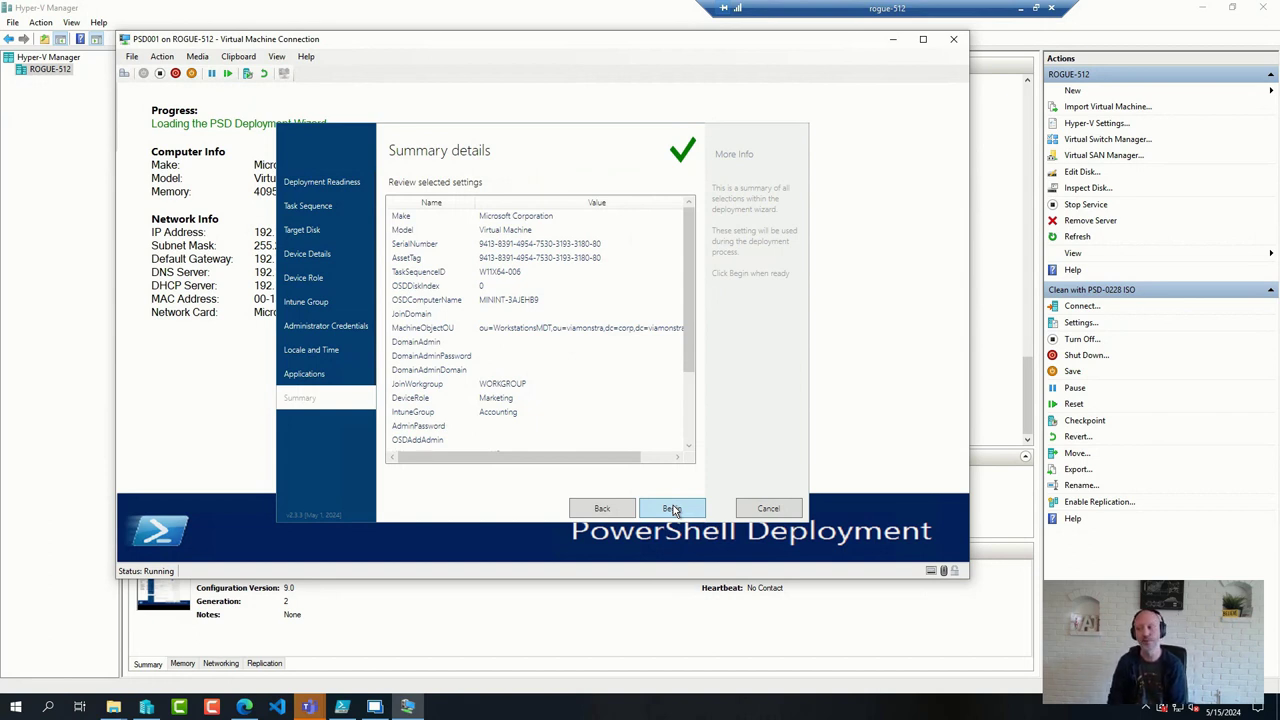
{"action": "left_click", "coordinate": [672, 509]}
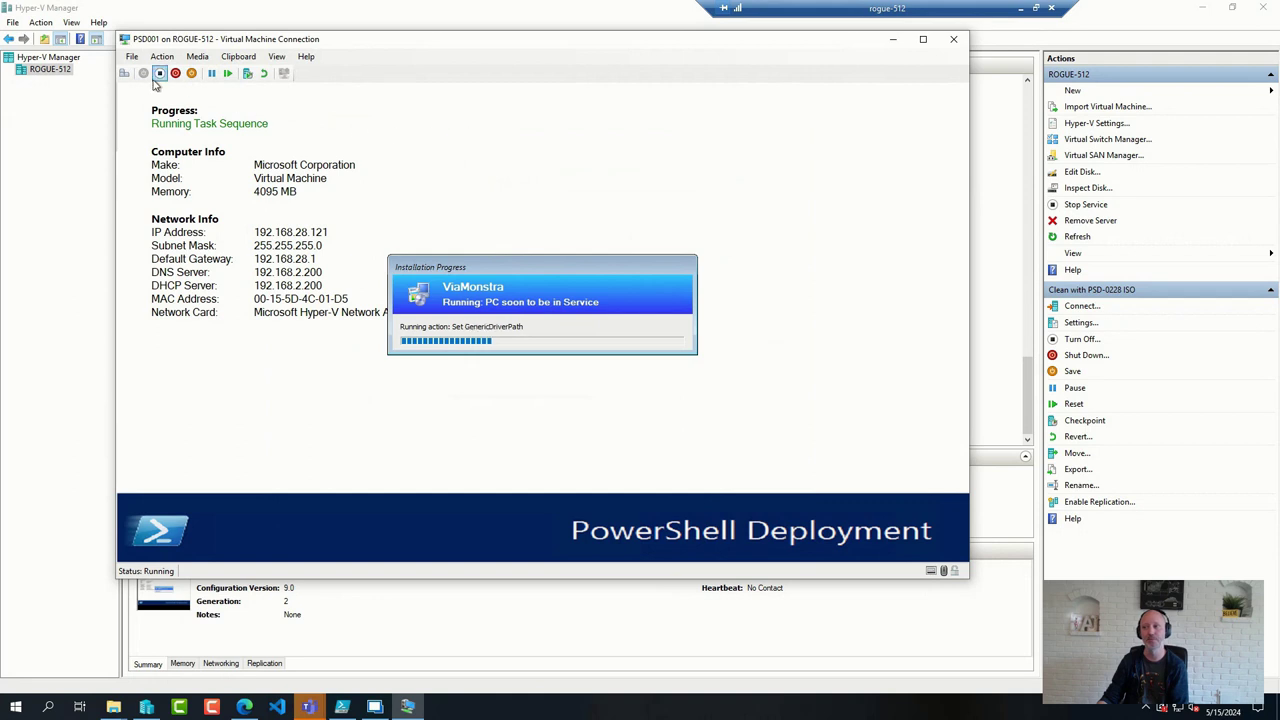
Turn off the PSD001 virtual machine while the task sequence is running.
{"action": "left_click", "coordinate": [159, 75]}
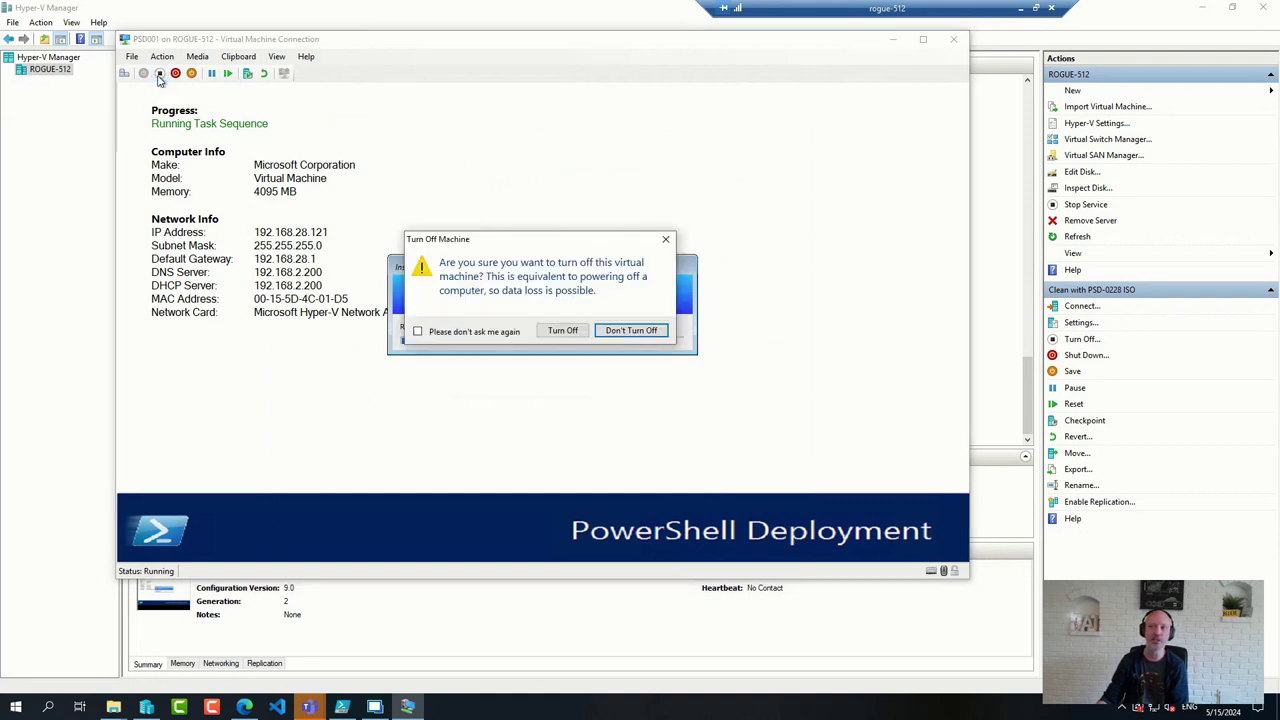
{"action": "left_click", "coordinate": [573, 336]}
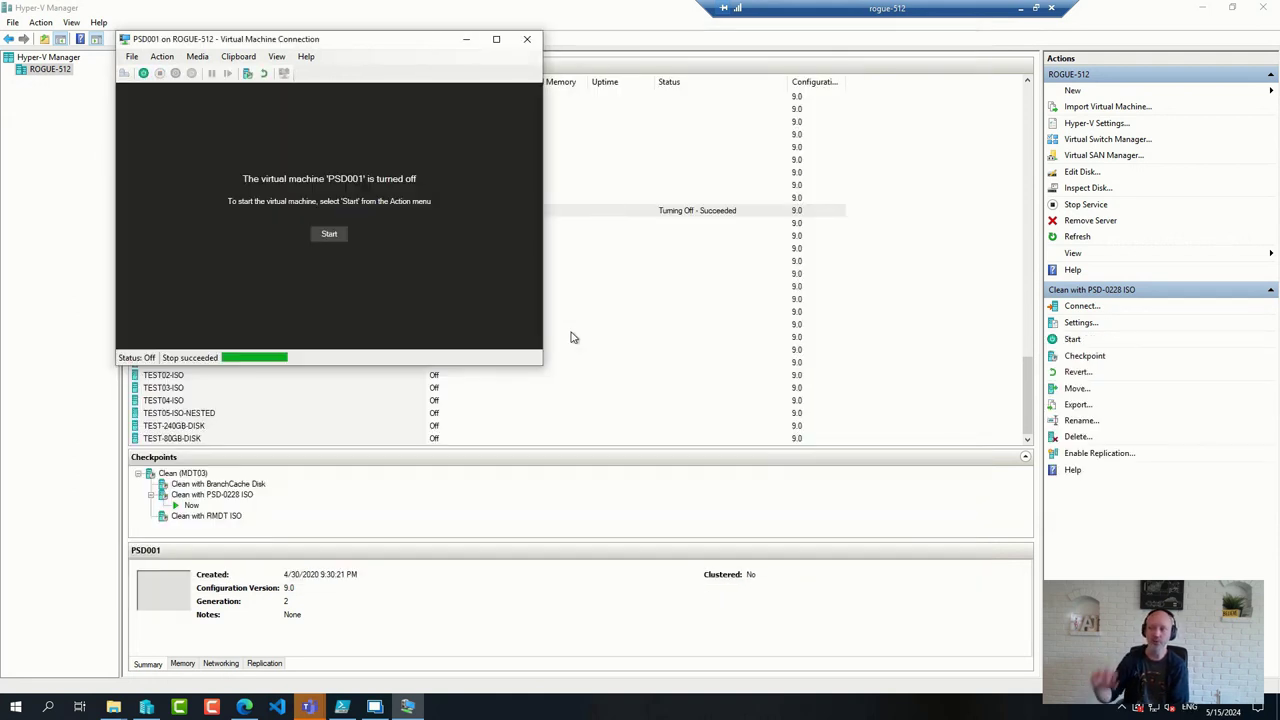